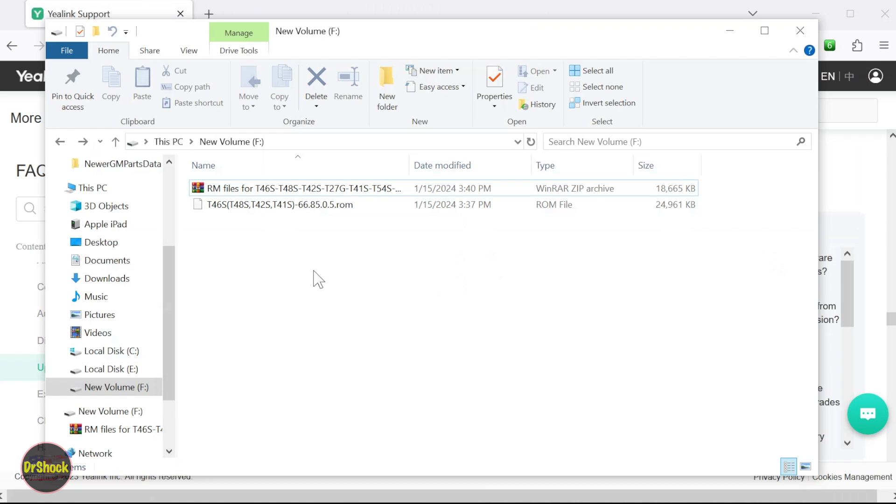
# - Extract the RM files ZIP archive on New Volume (F:) and inspect the 65.0.0.4 folder among the extracted files
pyautogui.rightClick(307, 189)
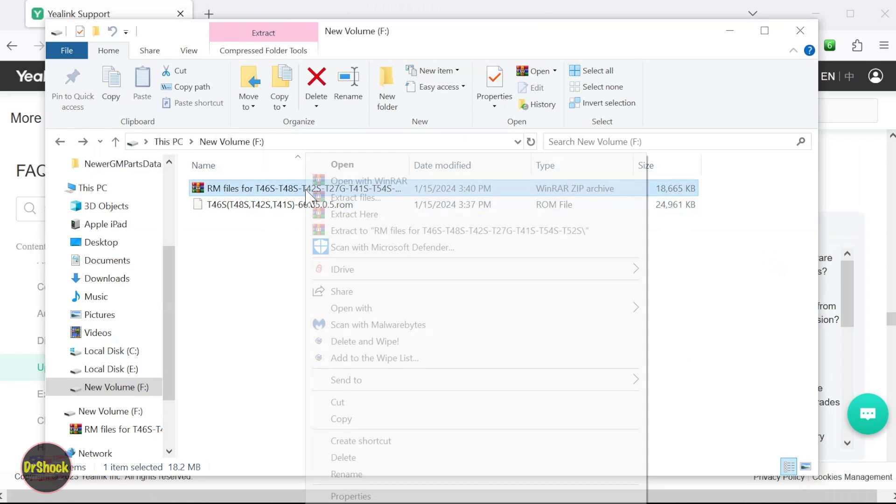
pyautogui.click(322, 214)
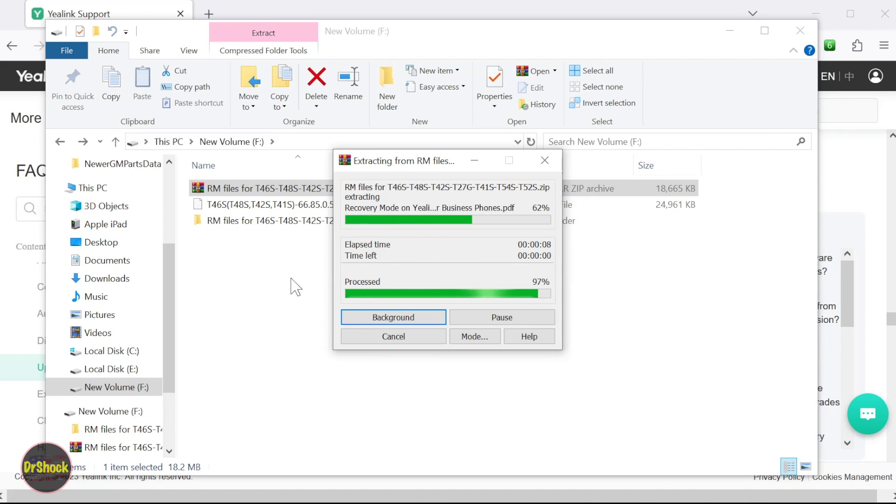
pyautogui.doubleClick(260, 223)
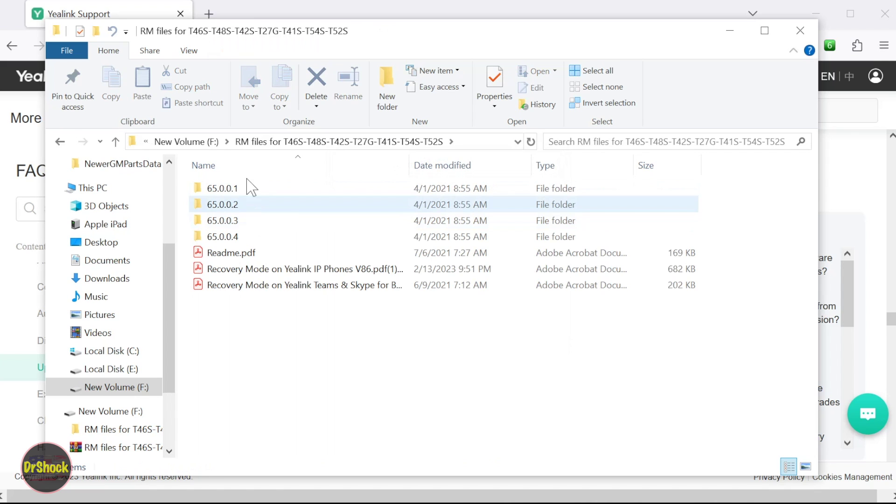
pyautogui.doubleClick(240, 237)
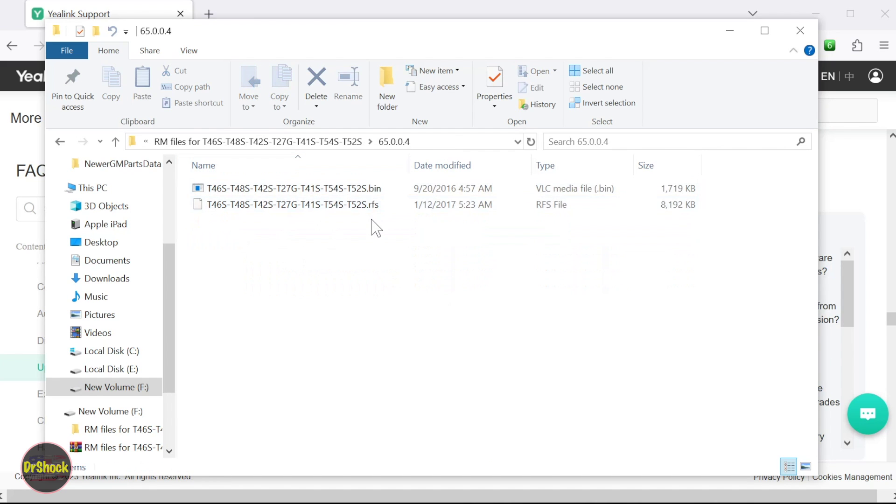
pyautogui.click(60, 142)
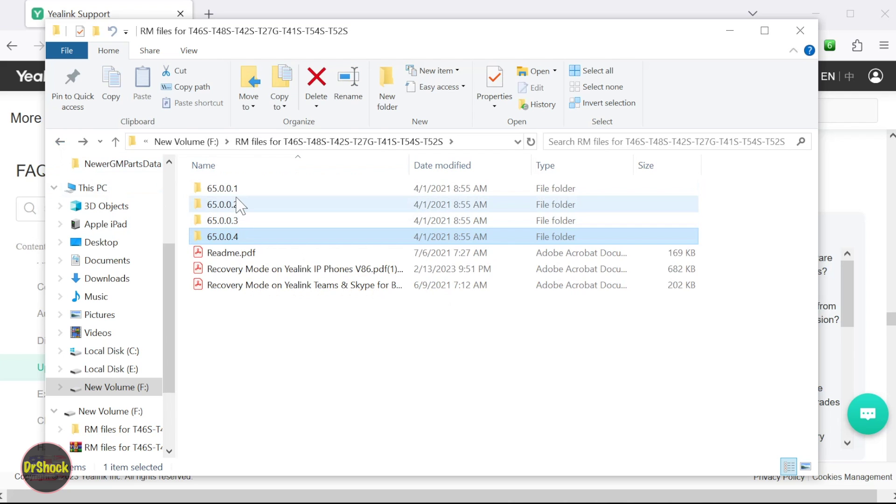
# - Read Readme.pdf for the serial-number production date rules and the recovery file versions covering T46S, T48S, T42S, T41S, T27G, T54S and T52S
pyautogui.click(240, 254)
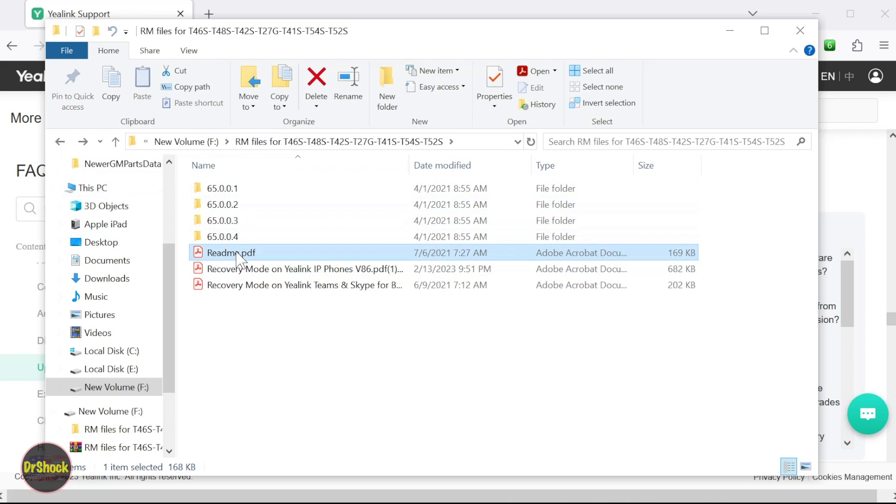
pyautogui.doubleClick(240, 254)
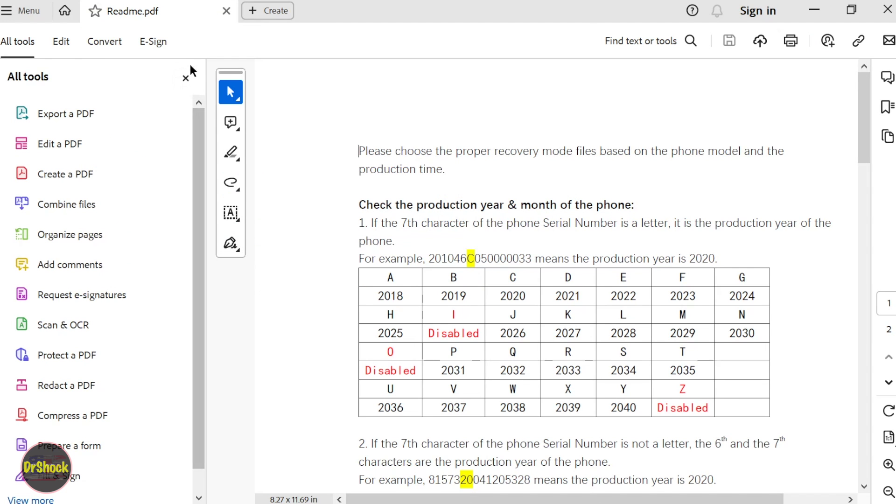
pyautogui.click(186, 79)
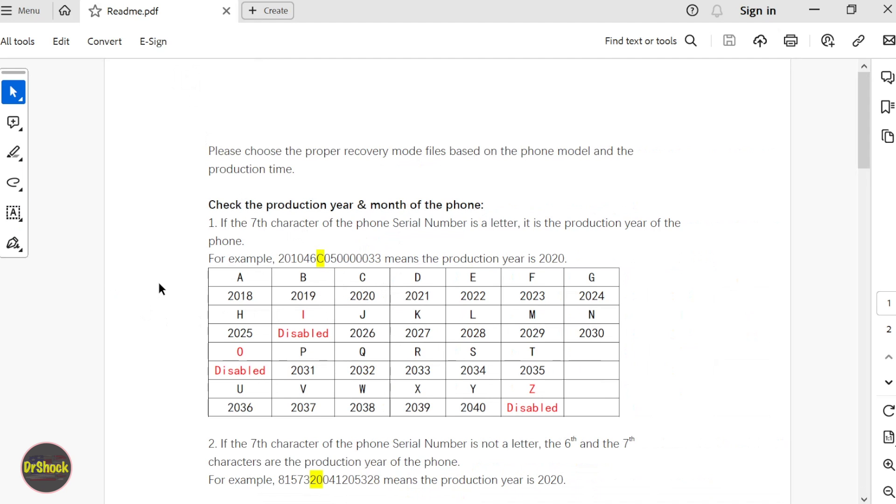
pyautogui.scroll(-1, 160, 285)
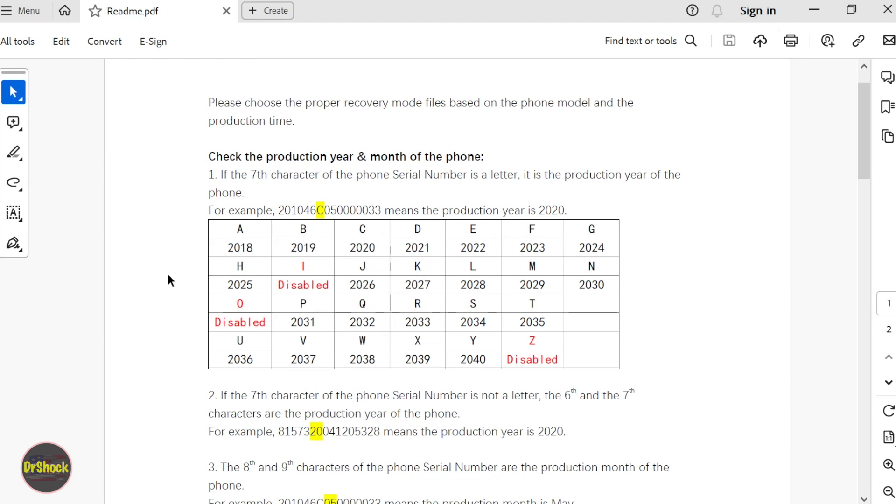
pyautogui.scroll(-1, 176, 265)
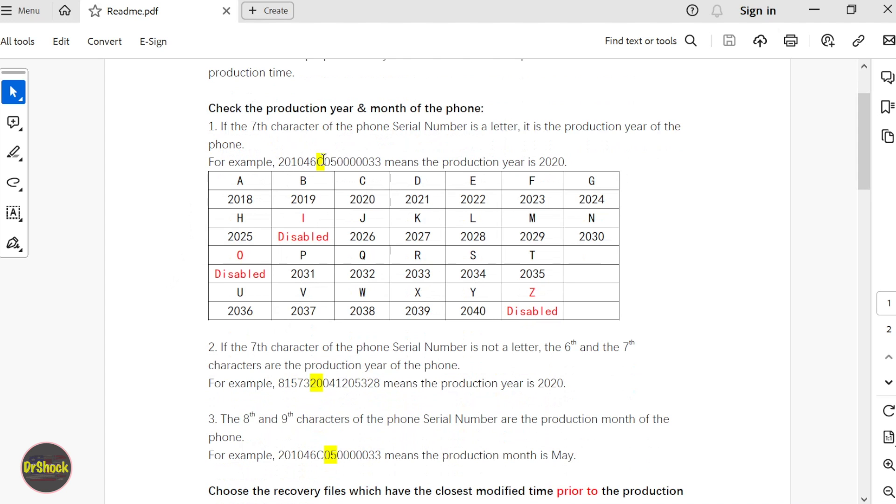
pyautogui.scroll(-1, 164, 314)
pyautogui.scroll(-3, 166, 312)
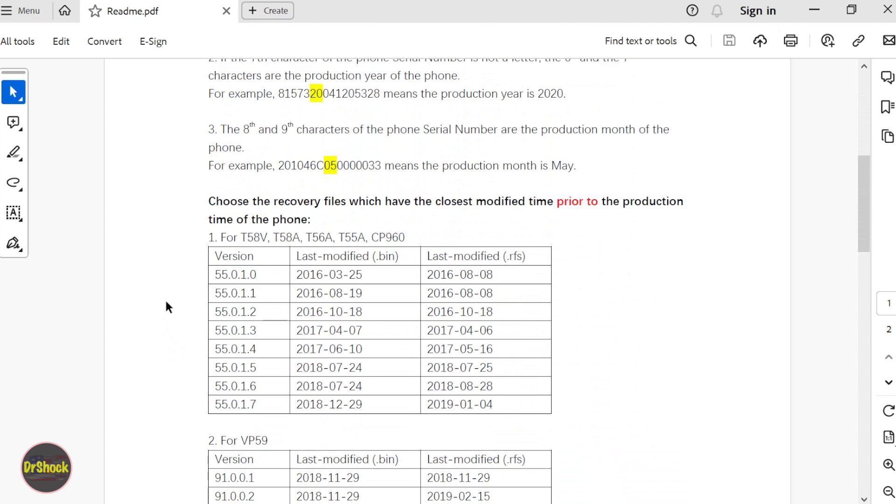
pyautogui.scroll(-6, 167, 303)
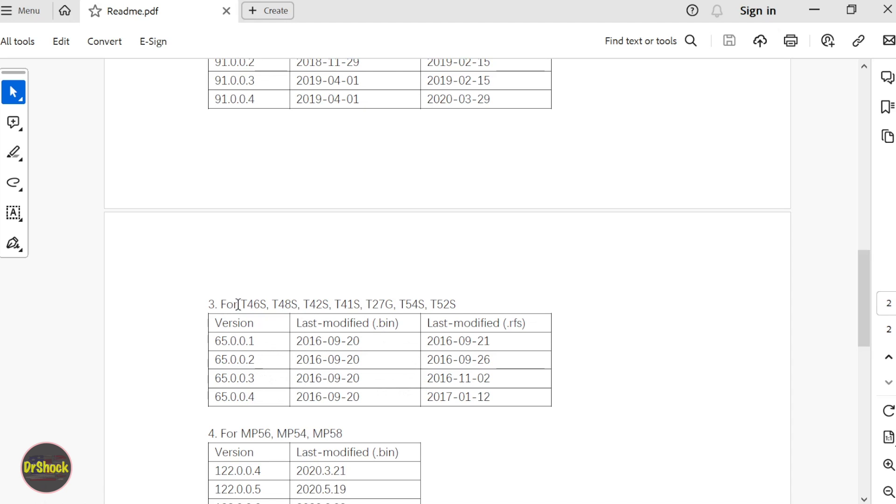
pyautogui.moveTo(241, 306); pyautogui.dragTo(456, 306)
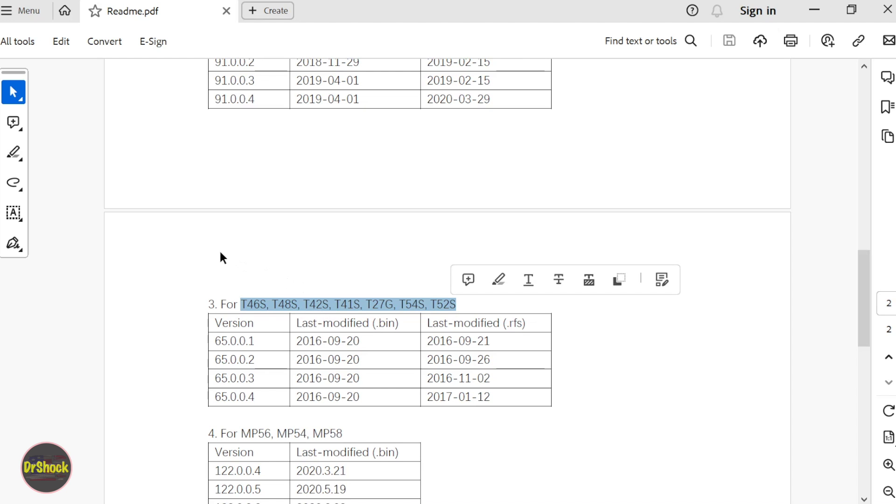
pyautogui.click(820, 11)
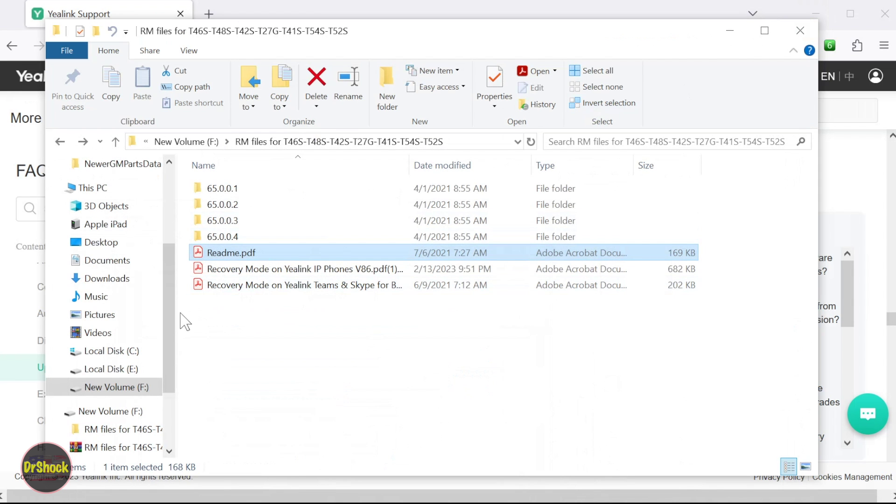
# - Rename the .rfs file in the 65.0.0.4 folder as T42S.rfs
pyautogui.doubleClick(229, 236)
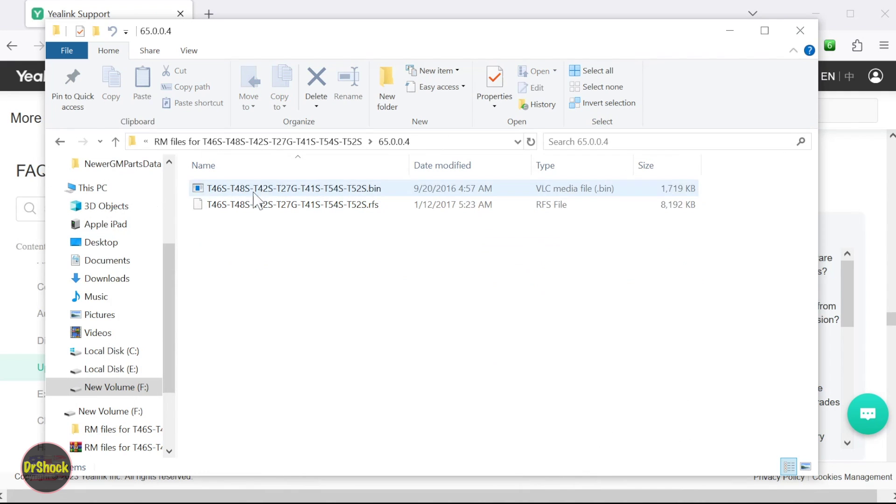
pyautogui.rightClick(282, 206)
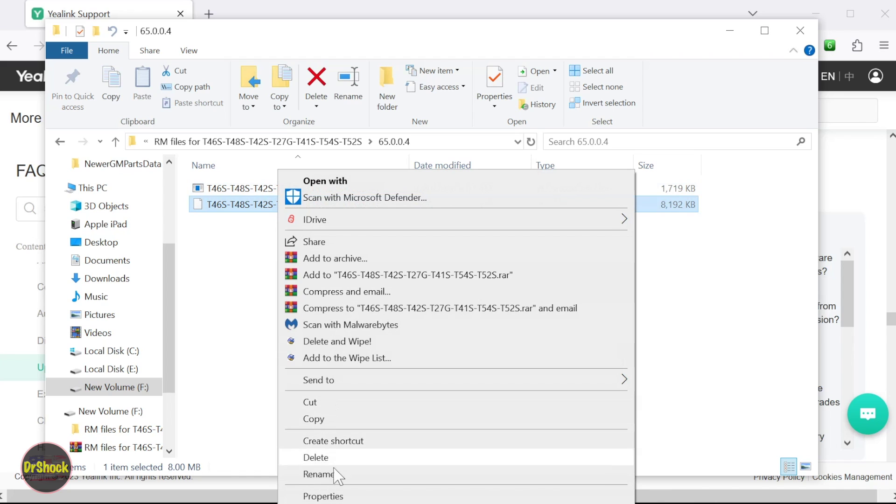
pyautogui.click(319, 474)
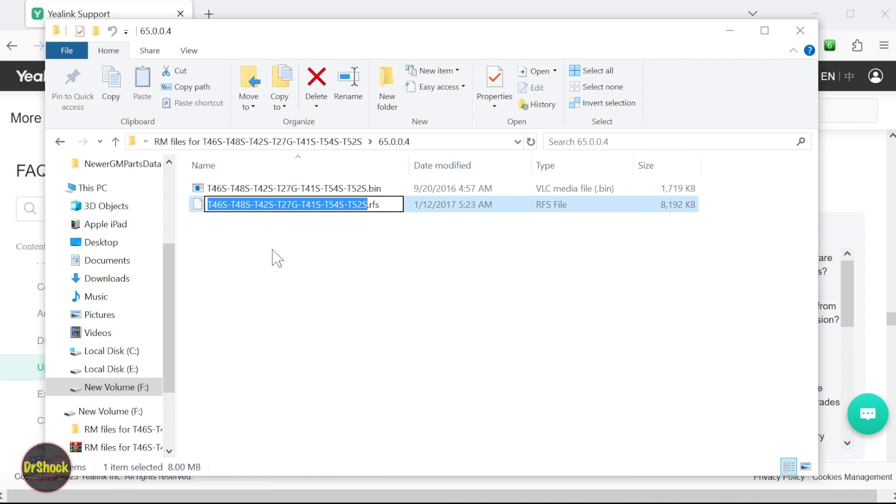
pyautogui.write('T42S')
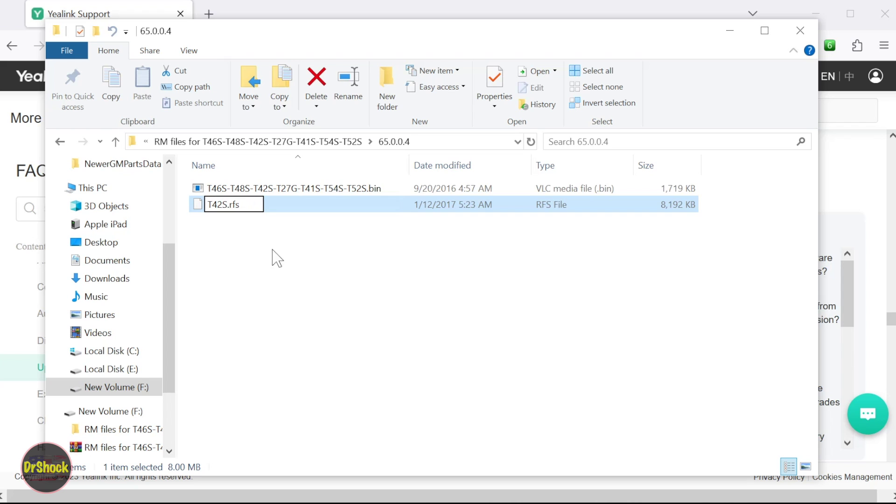
# - Rename the .bin file in the 65.0.0.4 folder as T42S.bin
pyautogui.click(278, 188)
pyautogui.rightClick(276, 190)
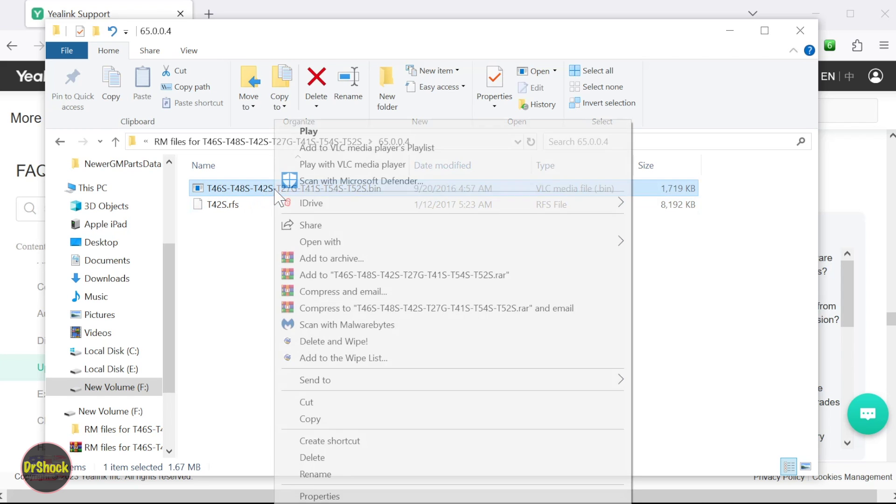
pyautogui.click(335, 476)
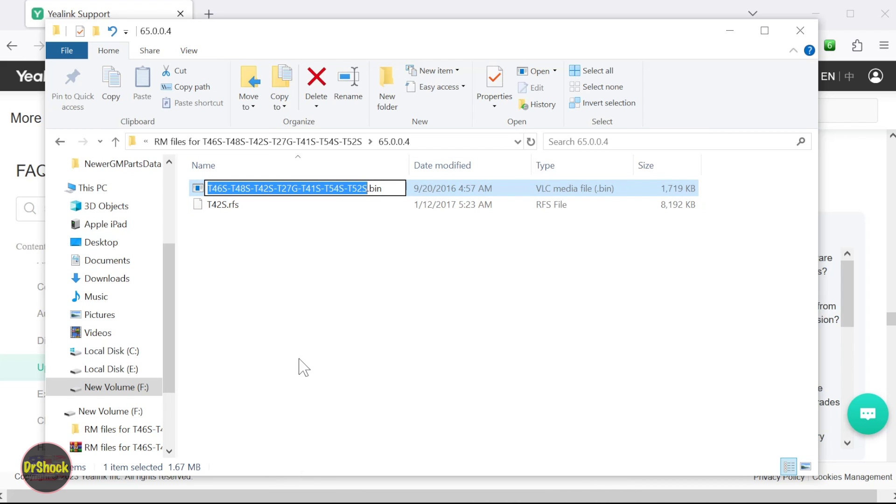
pyautogui.write('T42S')
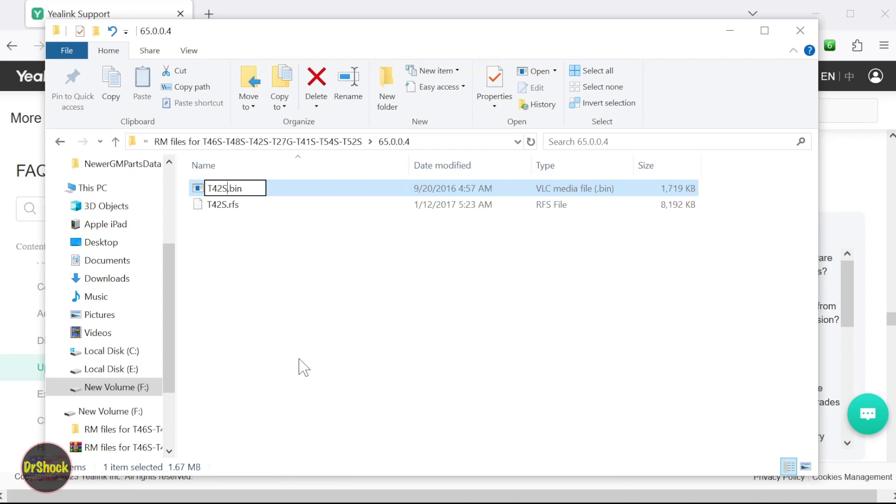
pyautogui.click(283, 274)
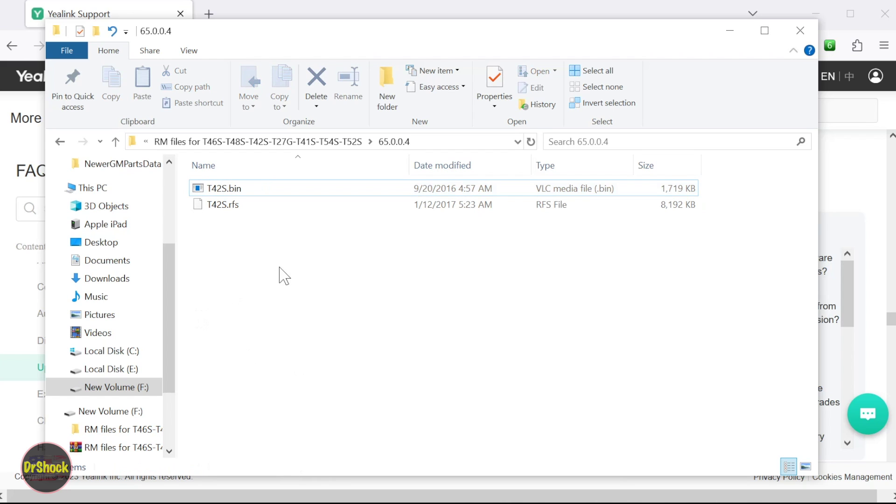
# - Copy T42S.bin and T42S.rfs from the 65.0.0.4 folder into its parent RM files folder
pyautogui.click(238, 191)
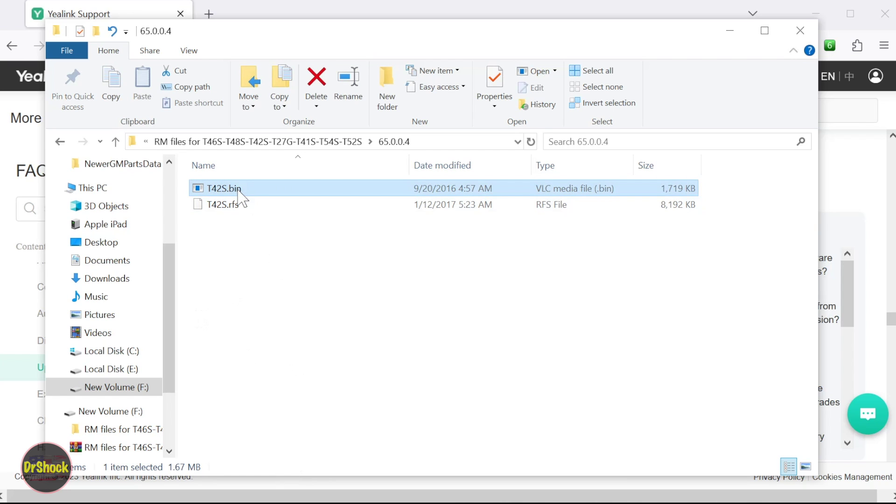
pyautogui.keyDown('shift'); pyautogui.click(240, 204); pyautogui.keyUp('shift')
pyautogui.rightClick(243, 203)
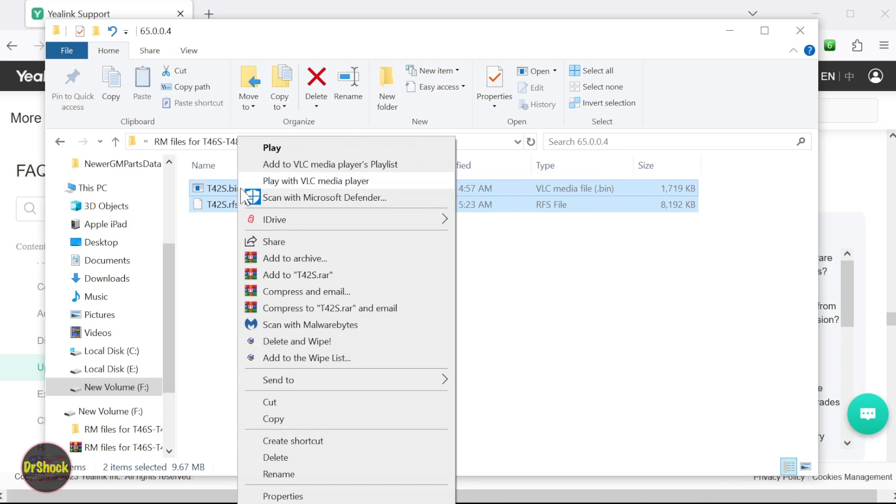
pyautogui.click(285, 420)
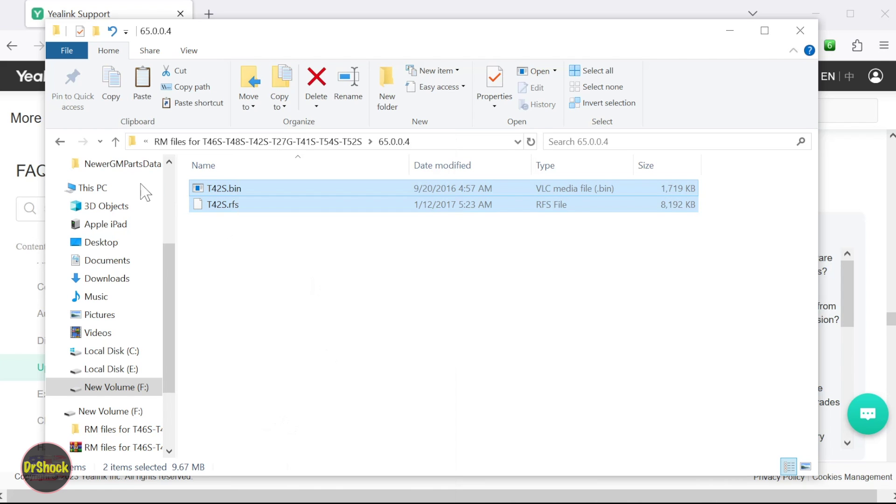
pyautogui.click(60, 141)
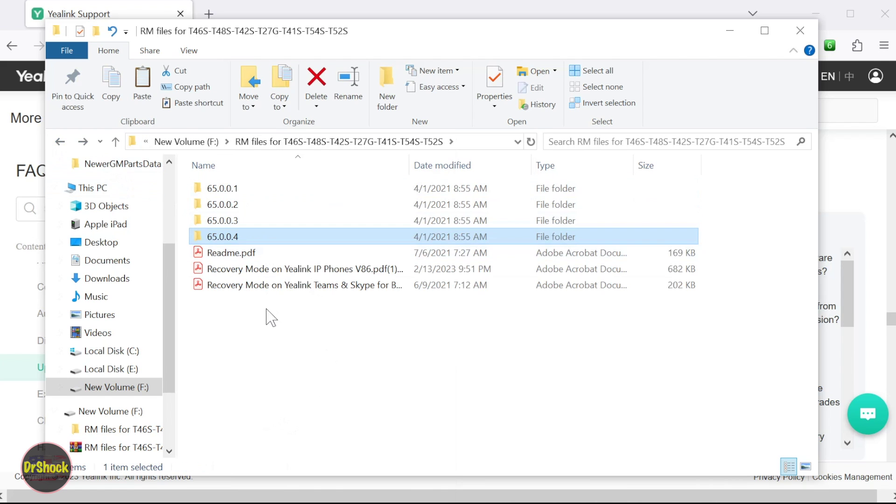
pyautogui.click(271, 317)
pyautogui.rightClick(271, 316)
pyautogui.click(310, 199)
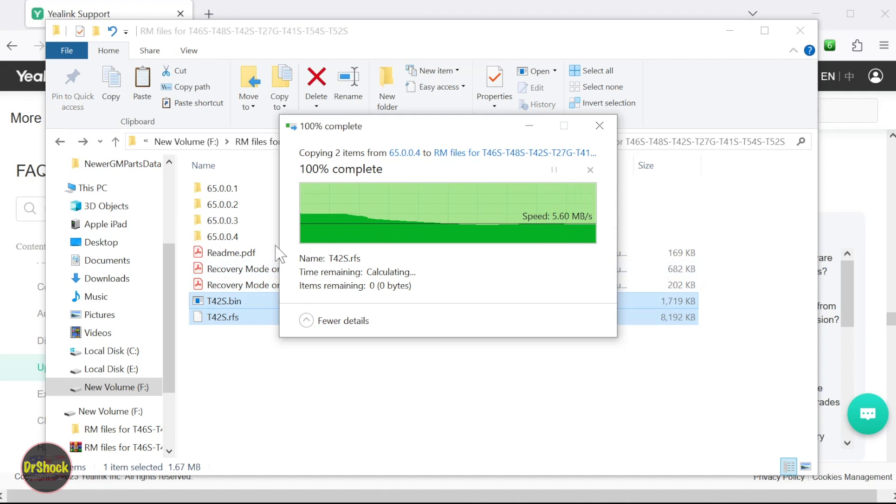
# - Paste the copied T42S.bin and T42S.rfs into the root of New Volume (F:)
pyautogui.click(60, 142)
pyautogui.rightClick(249, 275)
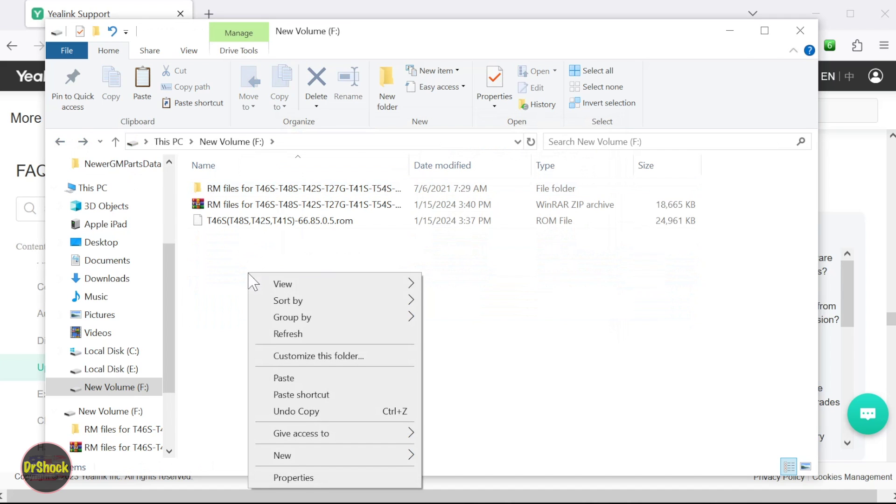
pyautogui.click(287, 377)
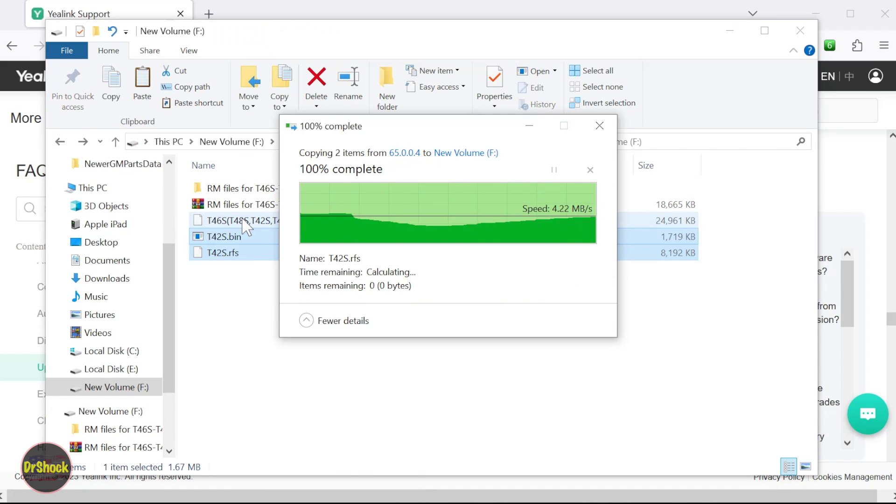
# - Rename the T46S(T48S,T42S,T41S)-66.85.0.5.rom firmware file on New Volume (F:) as T42S.rom
pyautogui.click(244, 222)
pyautogui.rightClick(244, 223)
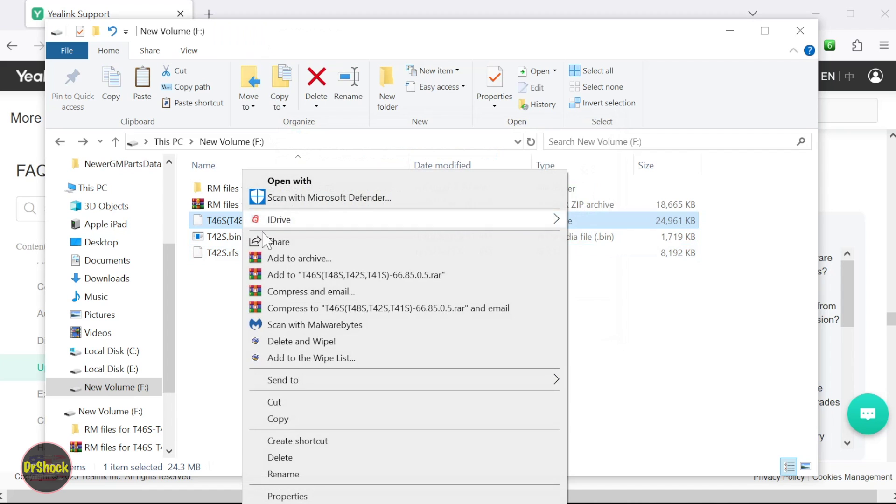
pyautogui.click(293, 477)
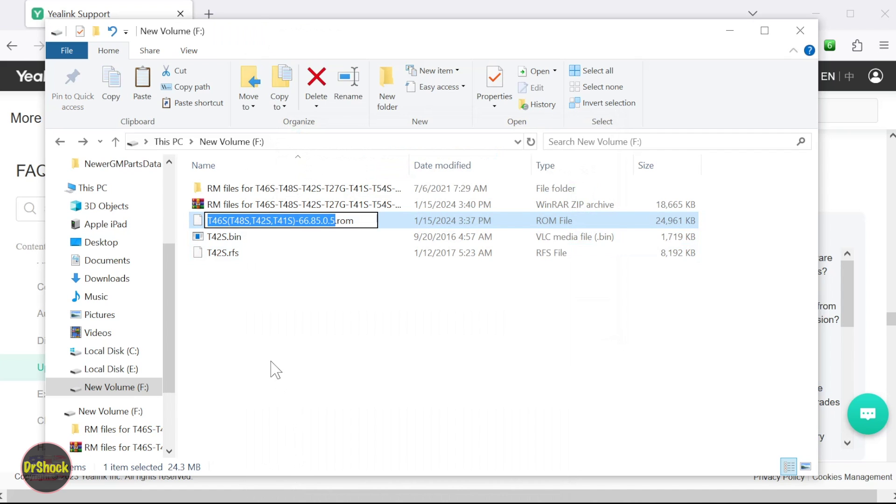
pyautogui.write('T42S')
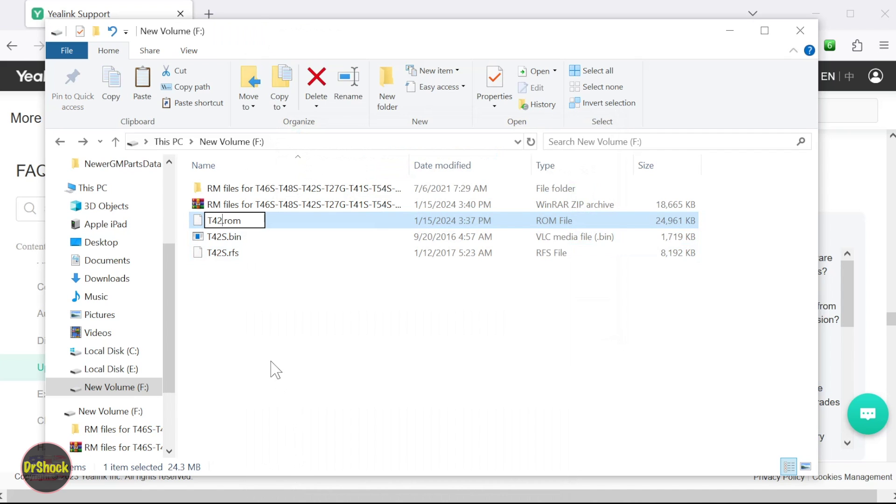
pyautogui.click(275, 346)
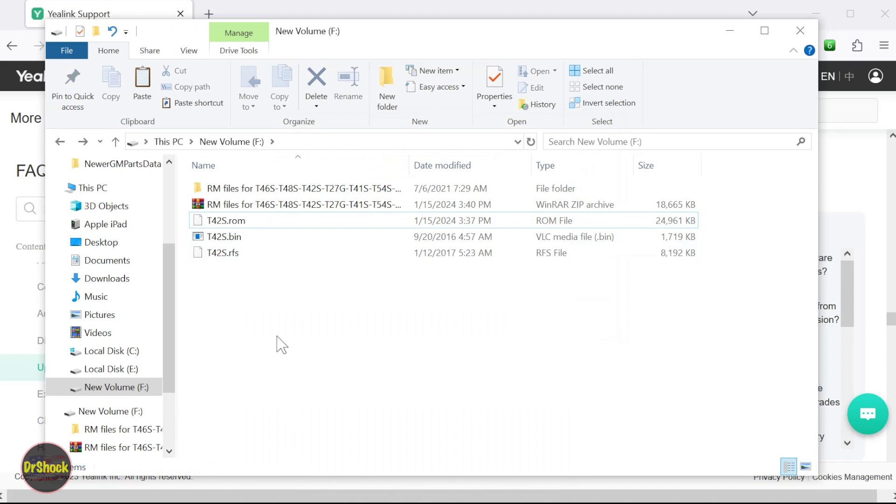
# - Delete the RM files ZIP archive from the root of New Volume (F:)
pyautogui.click(282, 205)
pyautogui.rightClick(282, 206)
pyautogui.click(326, 458)
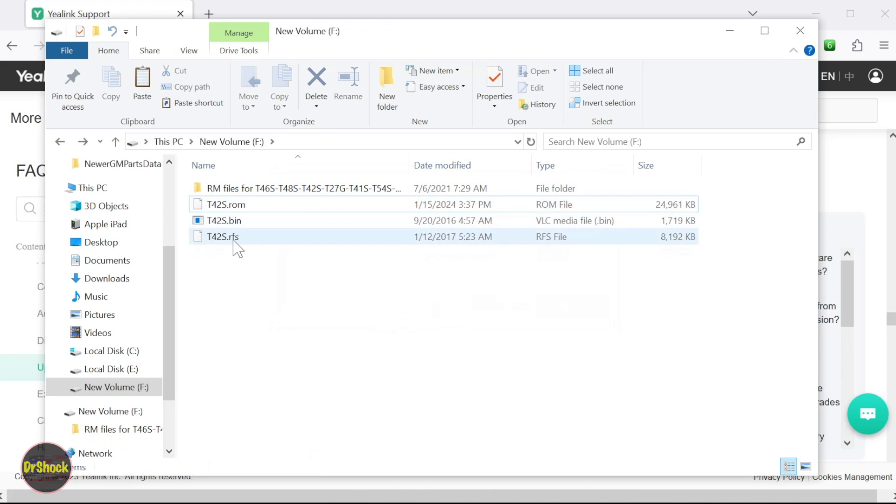
# - Open the Recovery Mode on Yealink IP Phones V86 PDF from the RM files folder and hide the tools pane beside it
pyautogui.doubleClick(259, 189)
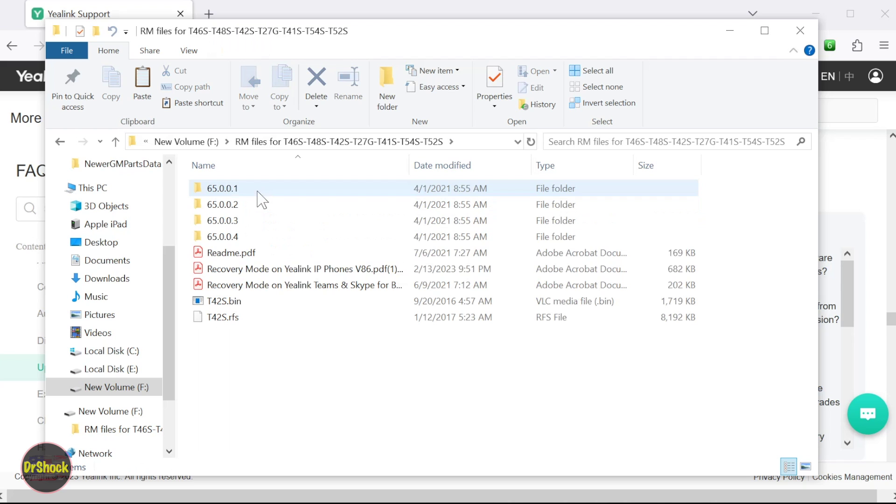
pyautogui.doubleClick(288, 270)
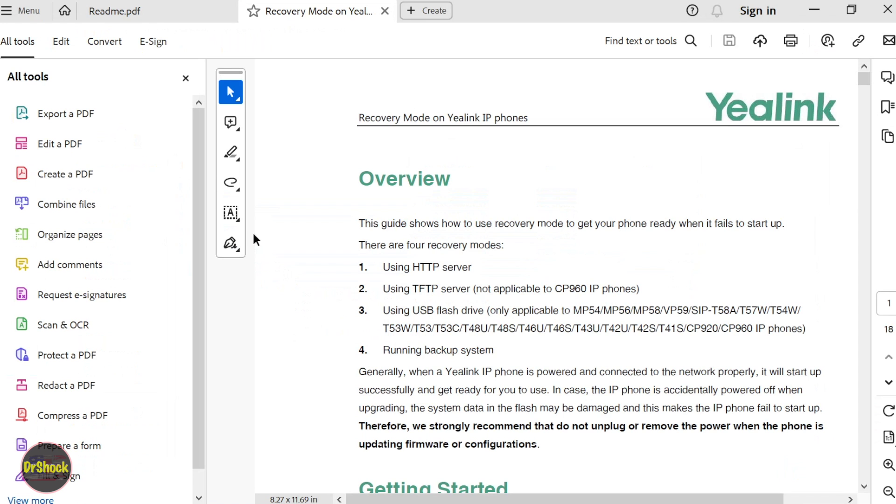
pyautogui.click(186, 79)
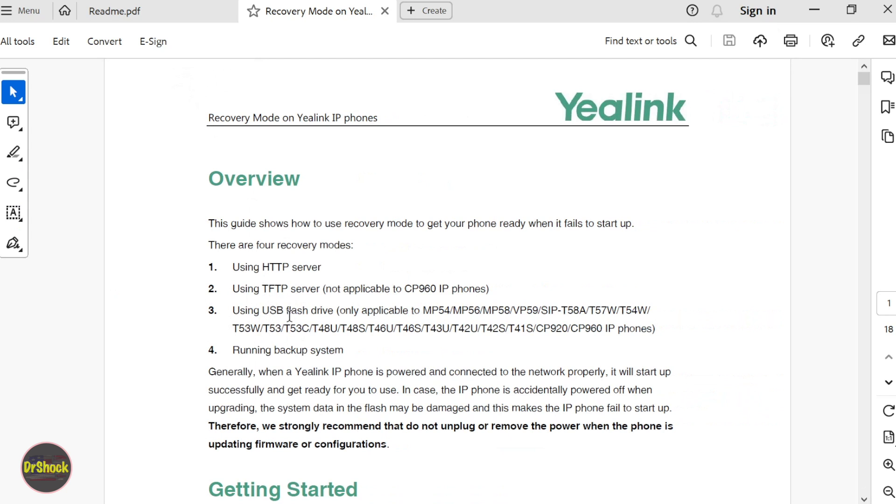
# - Examine the guide's table of required resource files for the SIP-T42S model, and close all open PDF documents
pyautogui.scroll(-10, 289, 316)
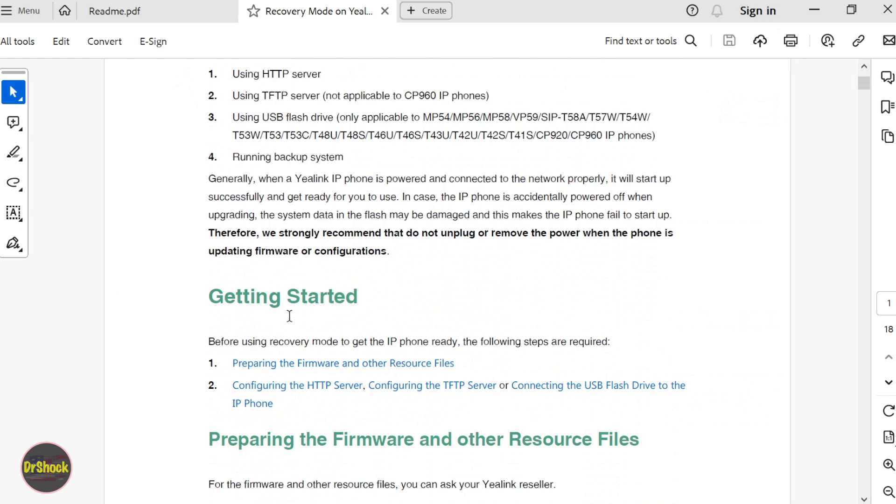
pyautogui.scroll(-7, 291, 312)
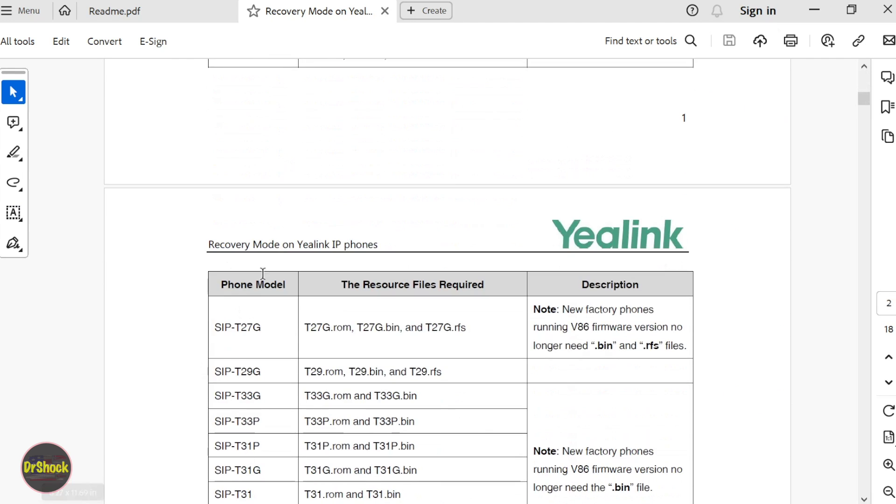
pyautogui.scroll(-5, 264, 234)
pyautogui.scroll(-2, 262, 241)
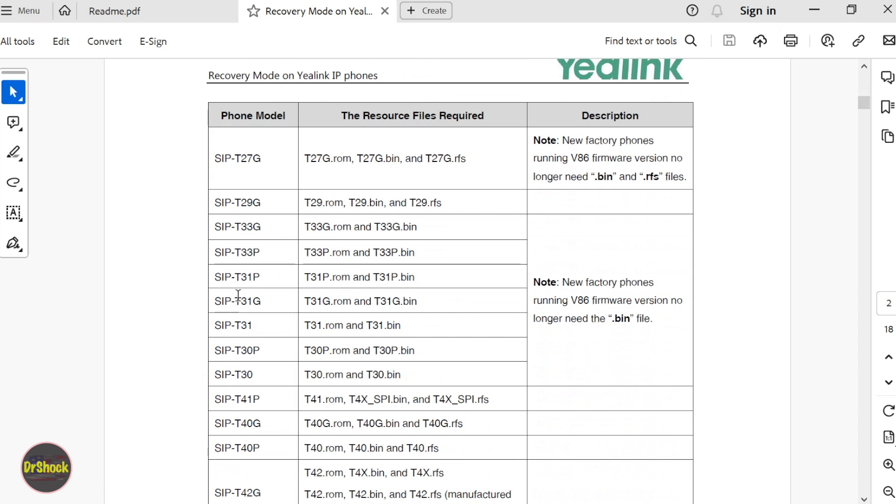
pyautogui.scroll(-2, 242, 293)
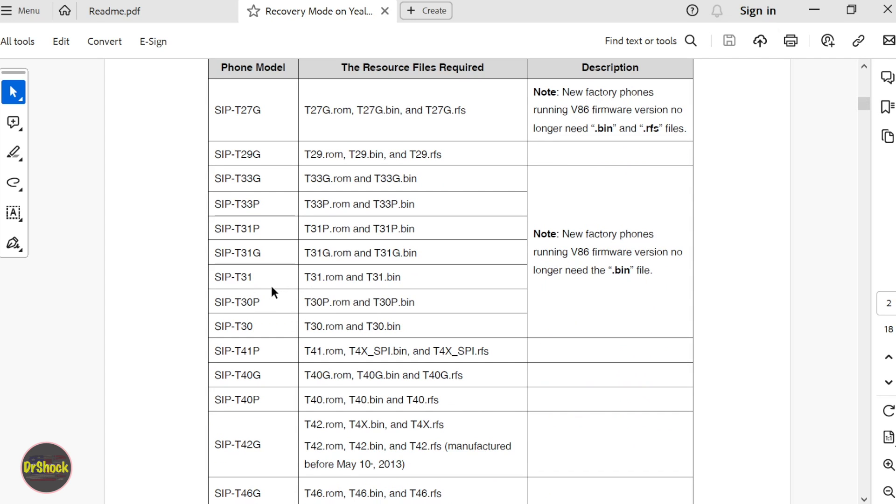
pyautogui.scroll(-8, 280, 278)
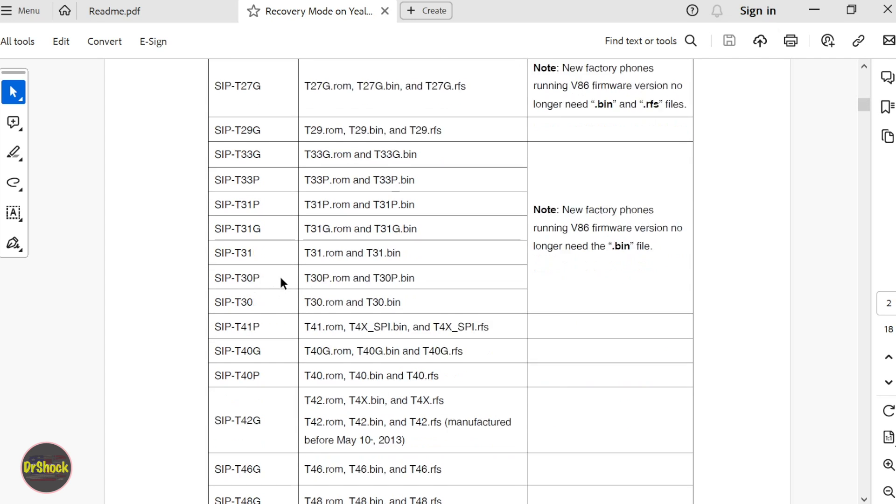
pyautogui.scroll(-3, 282, 257)
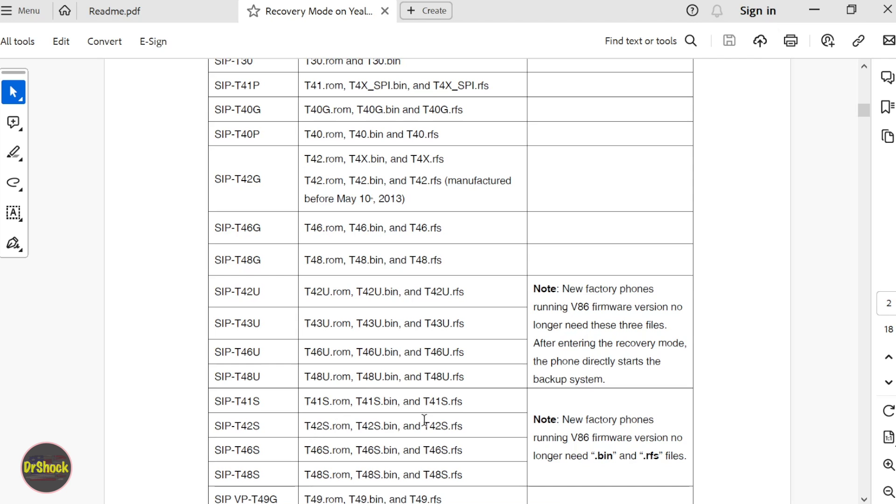
pyautogui.click(888, 10)
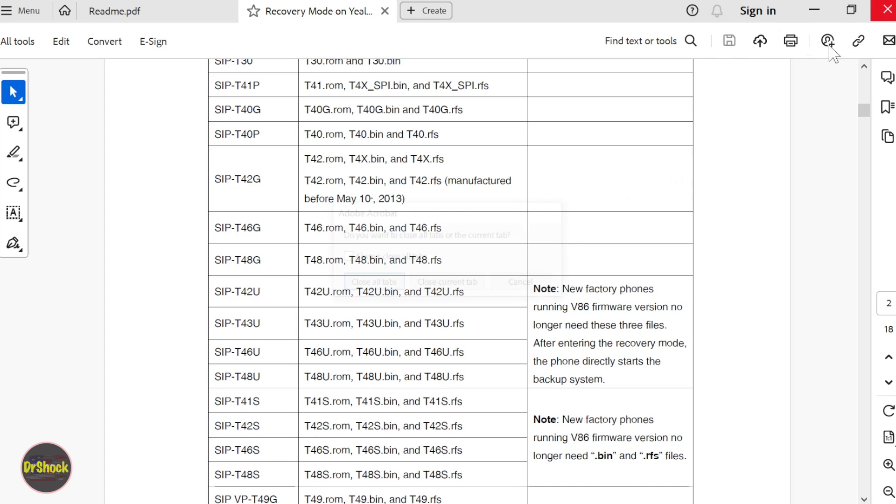
pyautogui.click(389, 283)
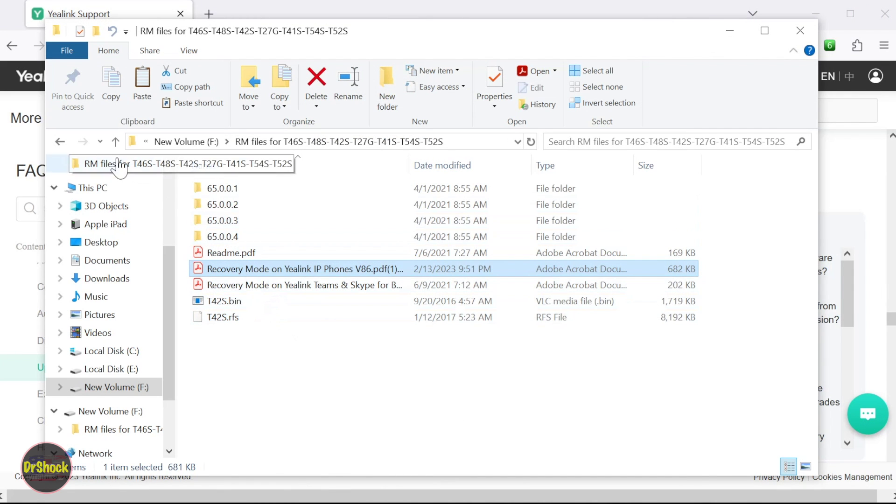
# - Delete the extracted RM files folder from the root of New Volume (F:), confirming the deletion
pyautogui.click(60, 141)
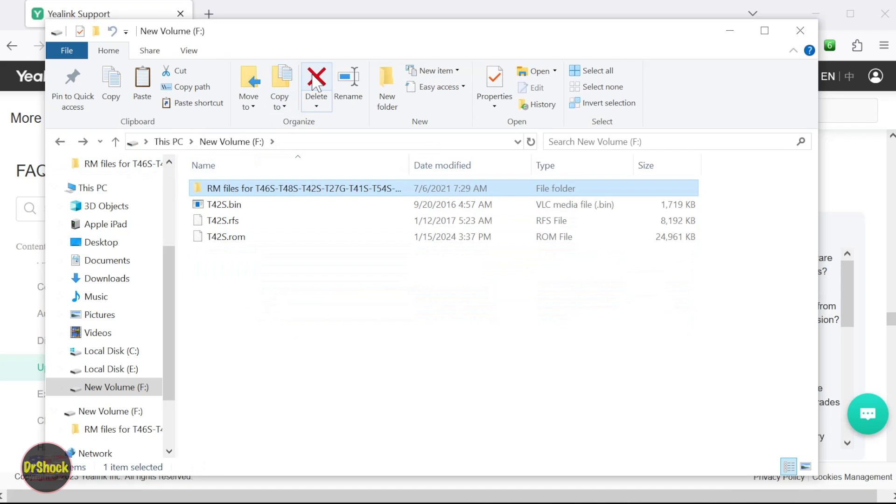
pyautogui.click(316, 78)
pyautogui.click(504, 308)
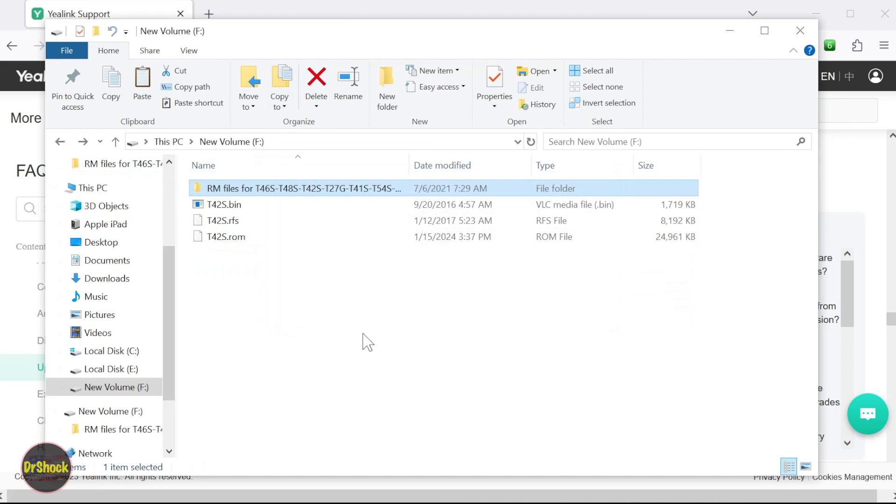